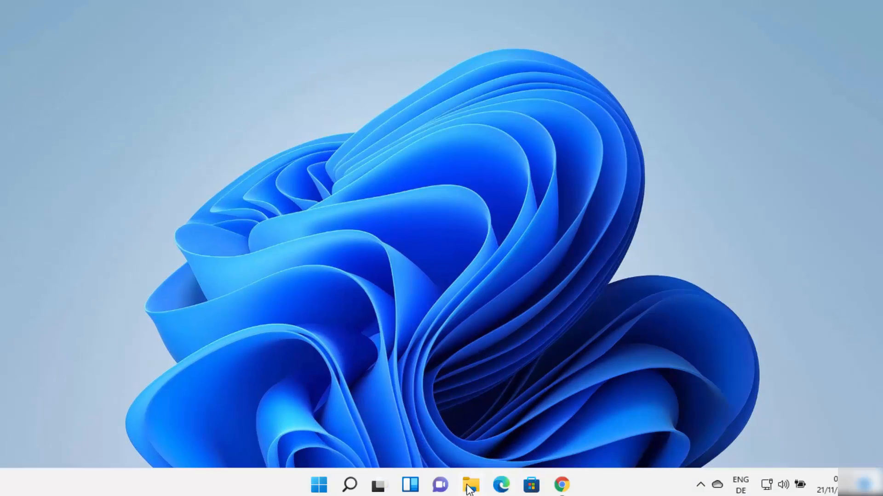
Step: In File Explorer, browse to C:\Program Files\Java\jdk-17.0.1 to locate the JDK installation folder, then minimize the window
left_click(469, 487)
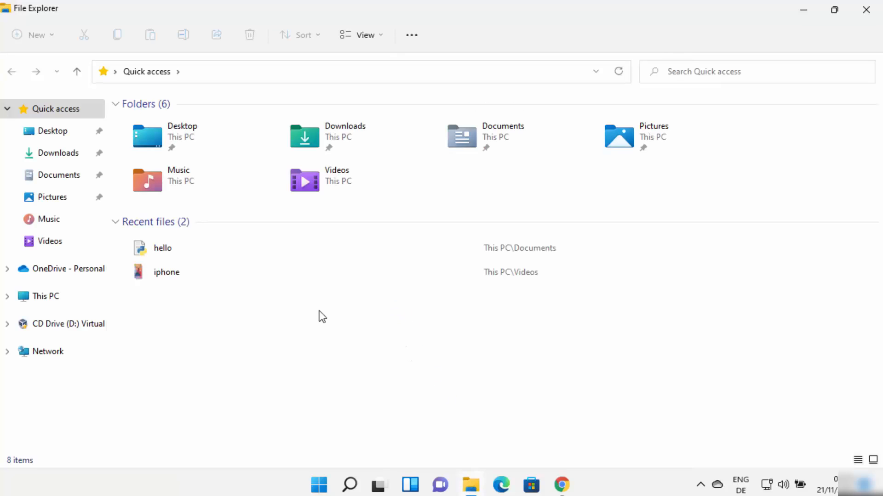
left_click(64, 297)
left_click(204, 245)
double_click(204, 245)
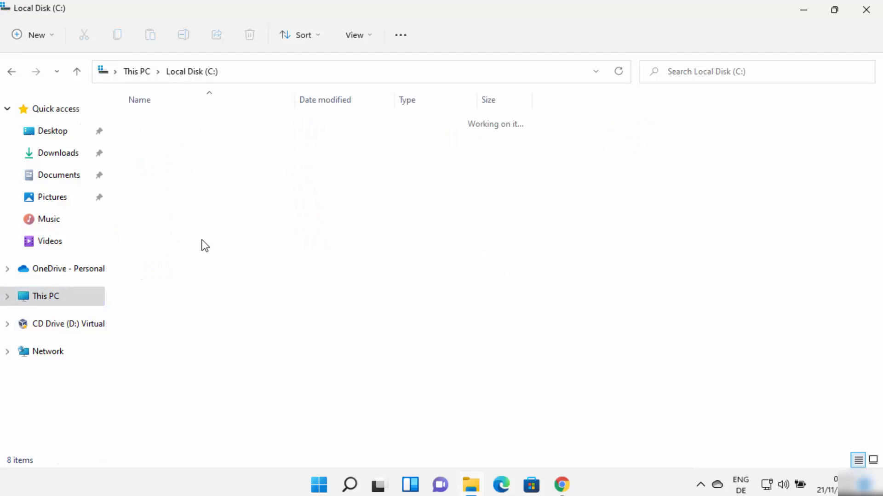
left_click(170, 170)
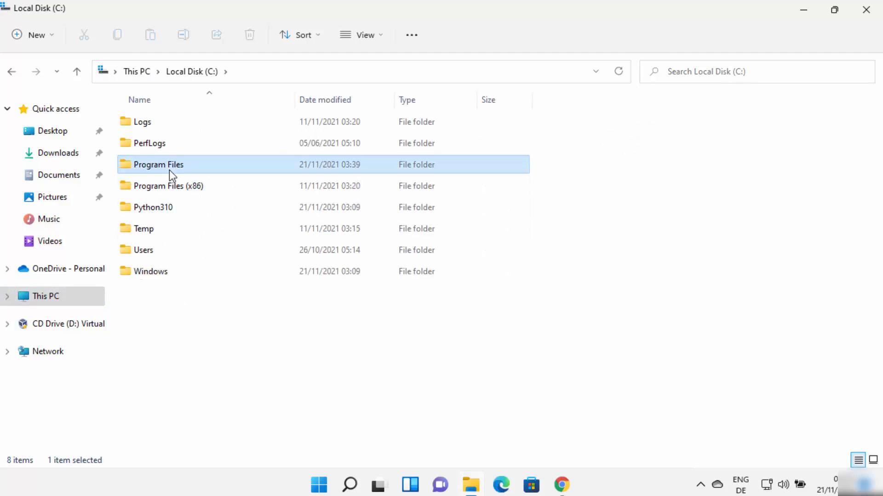
double_click(169, 170)
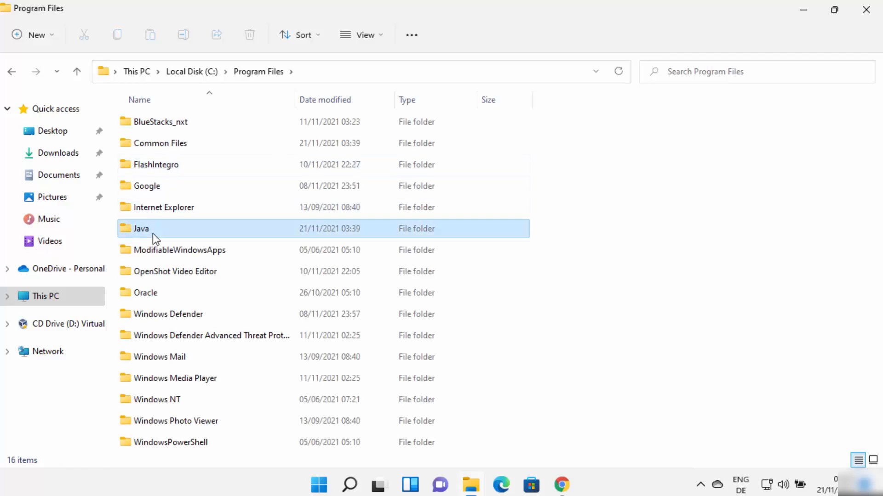
left_click(153, 233)
double_click(152, 234)
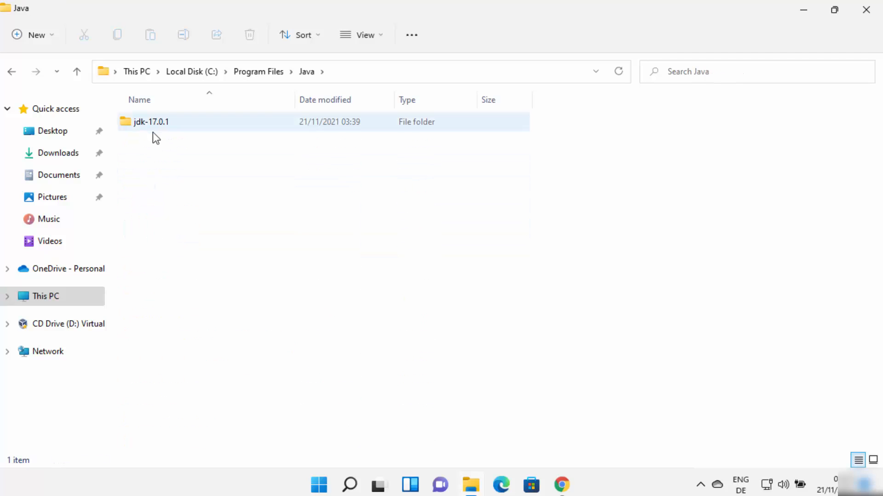
mouse_move(154, 125)
left_click(159, 125)
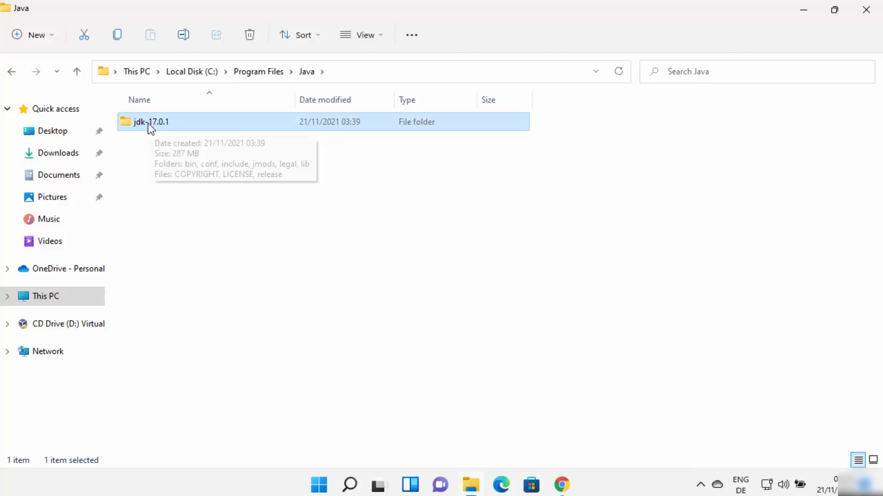
double_click(166, 124)
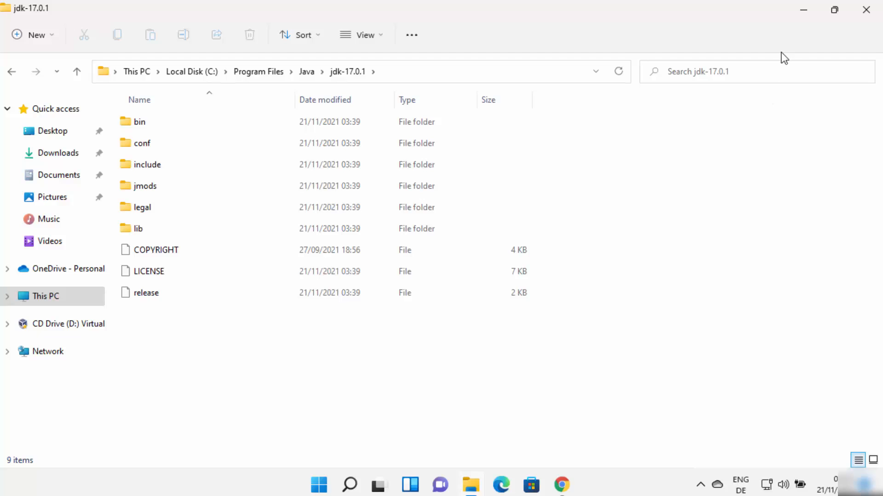
left_click(804, 9)
Step: Search Windows for "edit env" and open the environment variables editor for the account
left_click(349, 486)
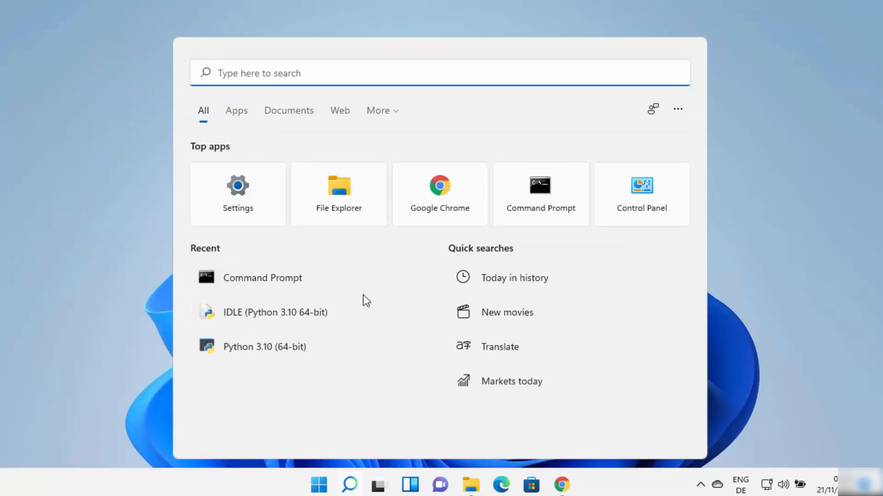
type("edit")
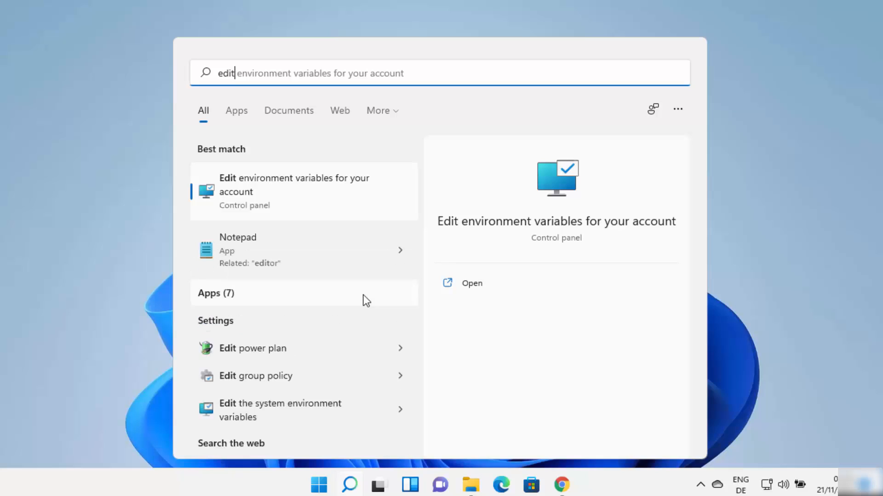
type(" env")
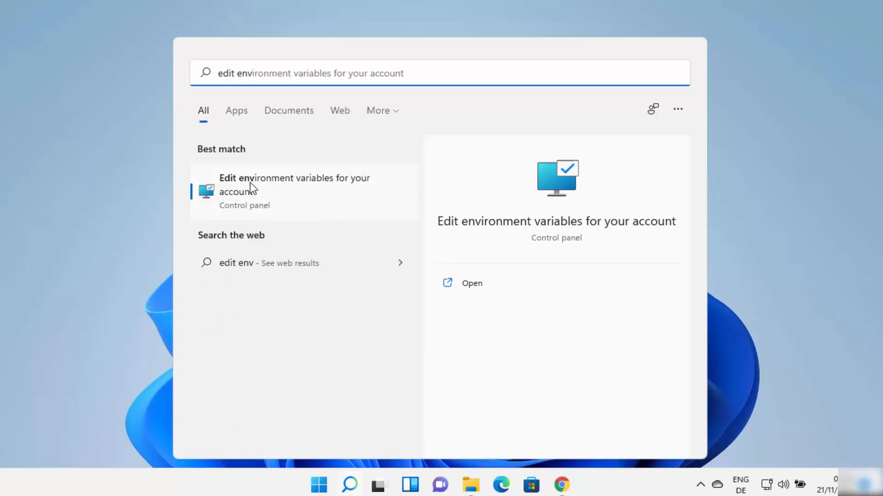
left_click(323, 186)
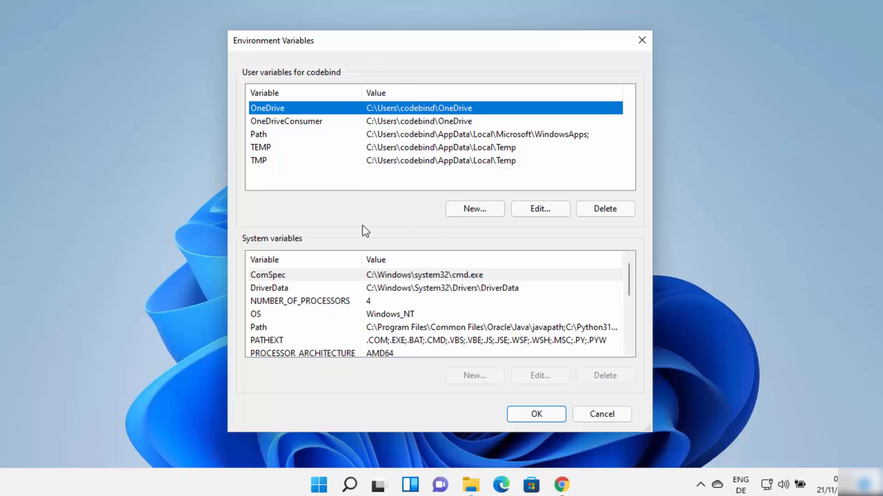
Step: Find and open Control Panel through Windows search and set its view to Category
left_click(350, 485)
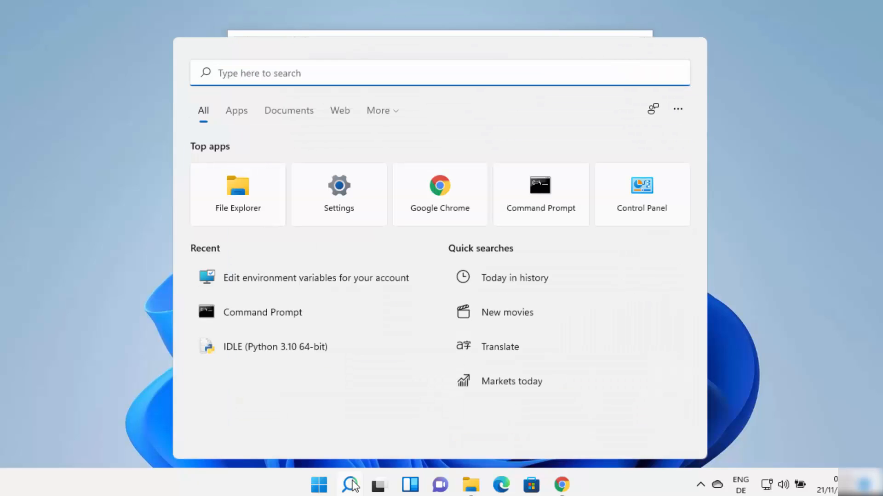
type("con")
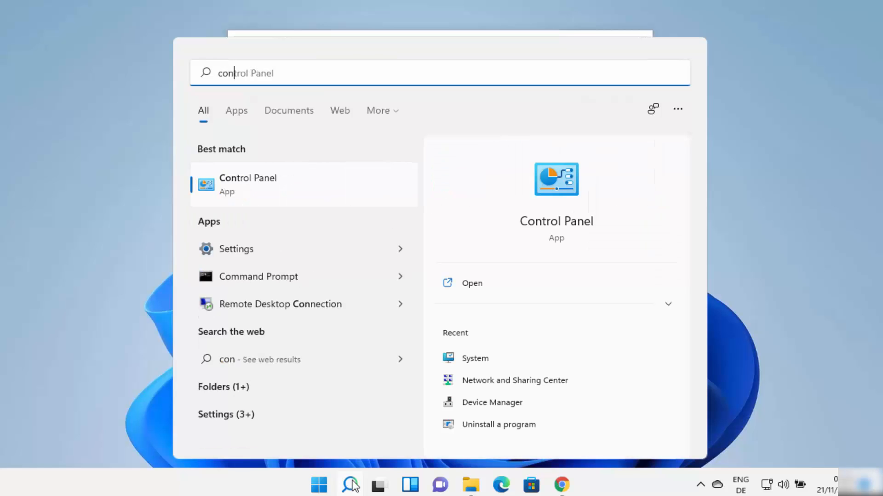
left_click(315, 192)
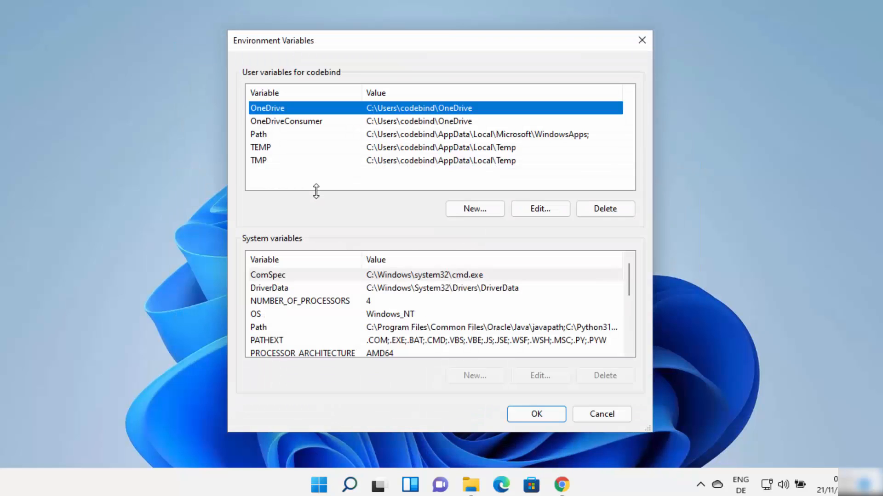
left_click(653, 115)
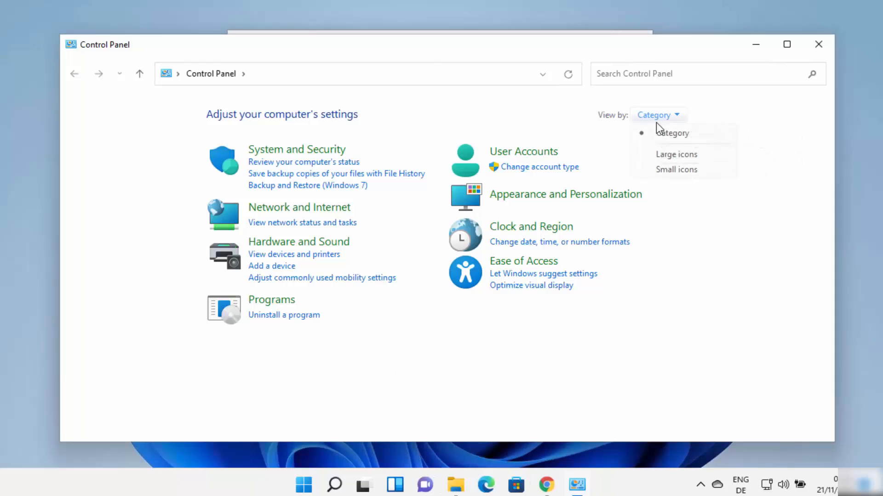
left_click(659, 132)
Step: Open the Environment Variables dialog by way of System and Security, System, and the advanced system settings
left_click(316, 151)
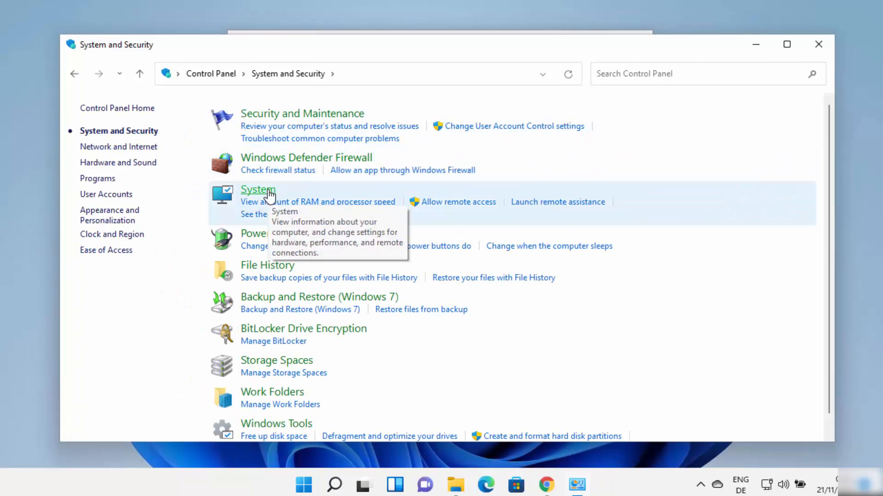
left_click(268, 192)
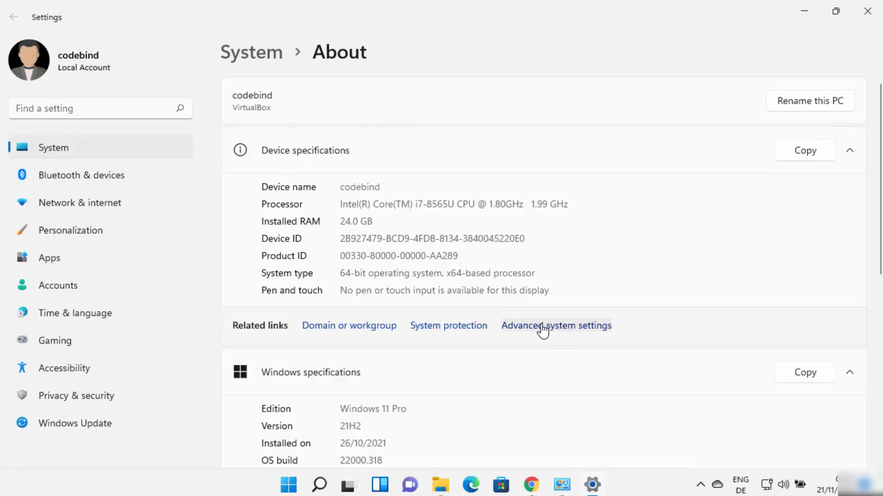
left_click(570, 327)
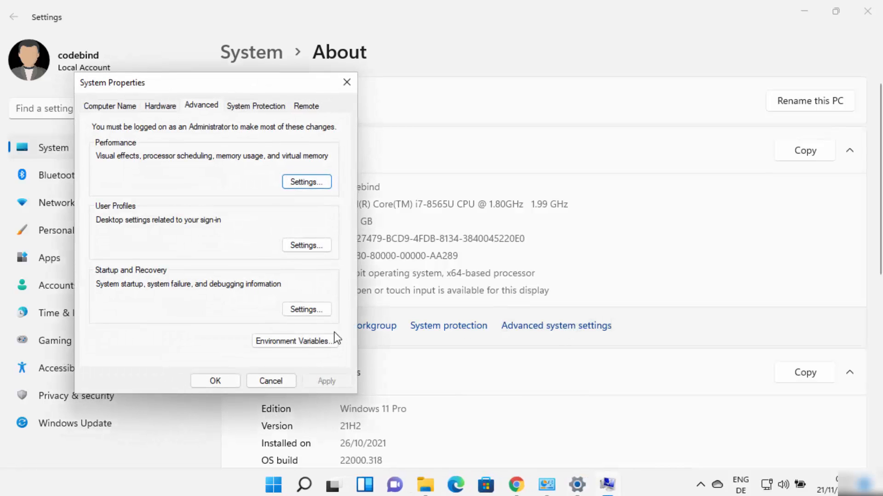
left_click(299, 343)
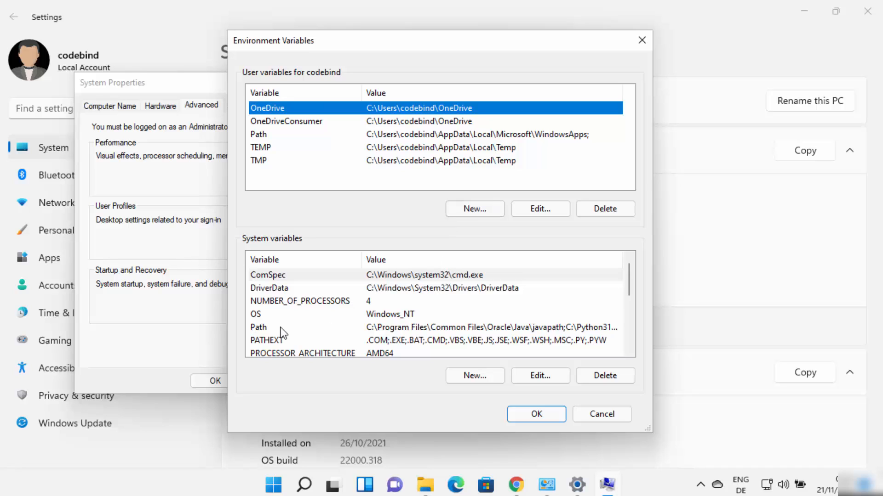
Step: Open the Path entry of the system variables for editing
left_click(261, 329)
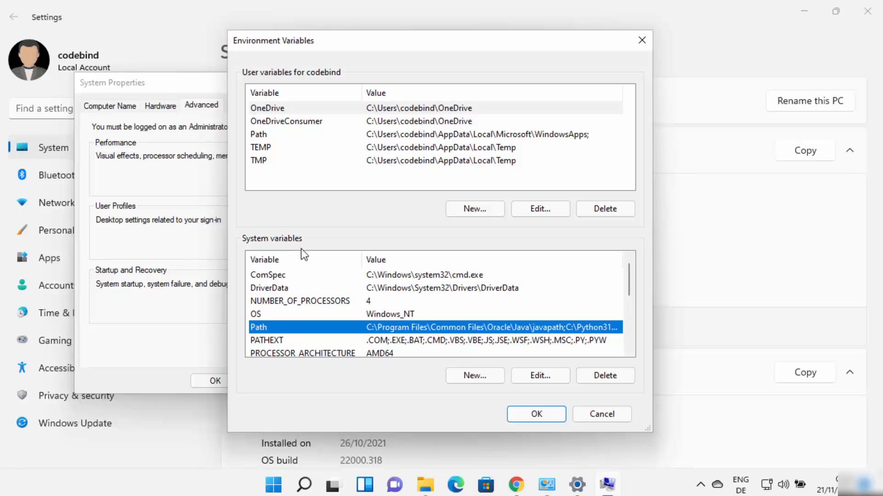
left_click(531, 374)
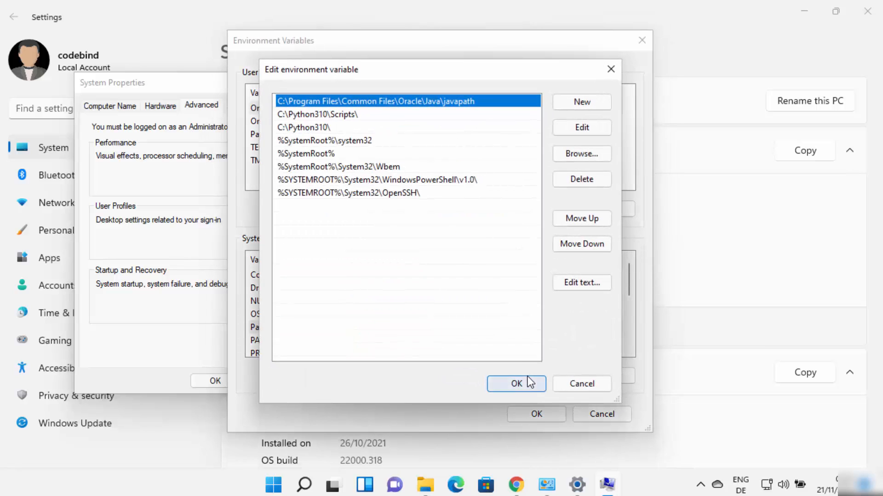
left_click(335, 212)
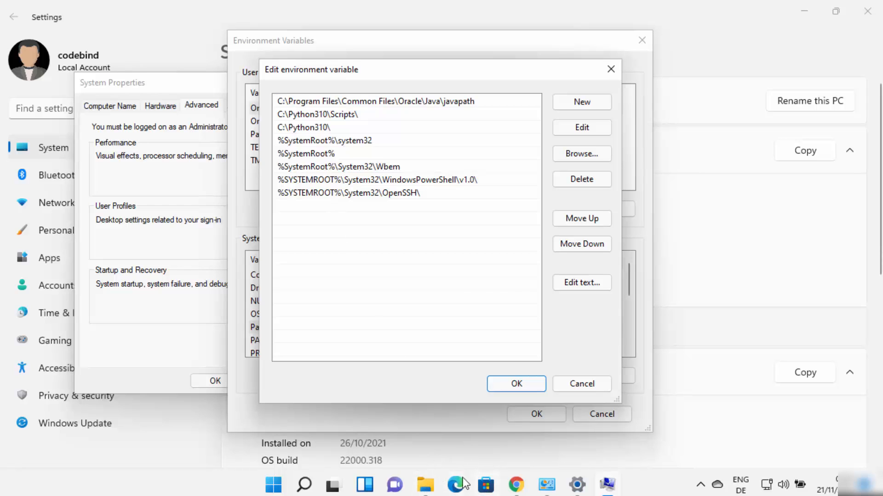
Step: Switch to File Explorer, open the JDK's bin folder and copy its path, C:\Program Files\Java\jdk-17.0.1\bin
left_click(425, 485)
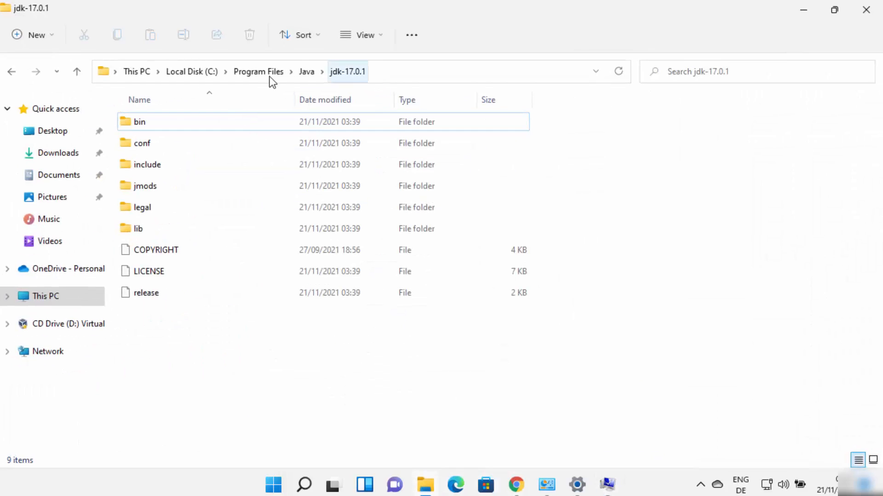
left_click(380, 71)
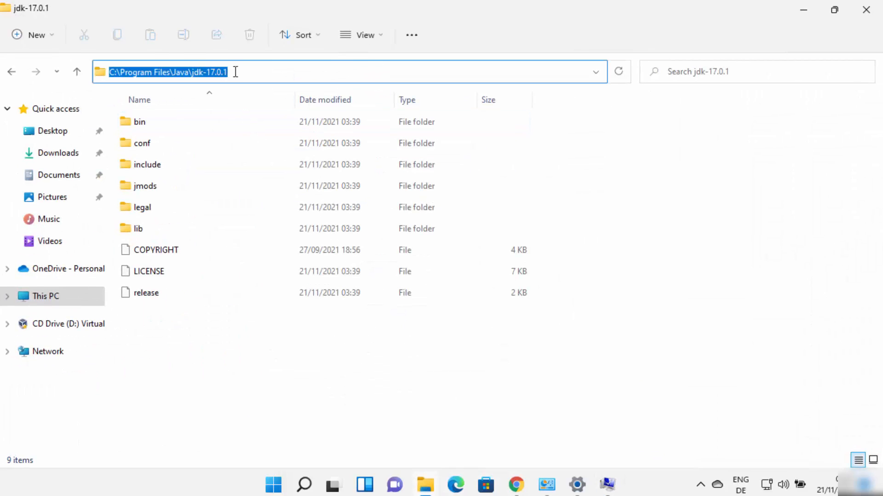
double_click(147, 123)
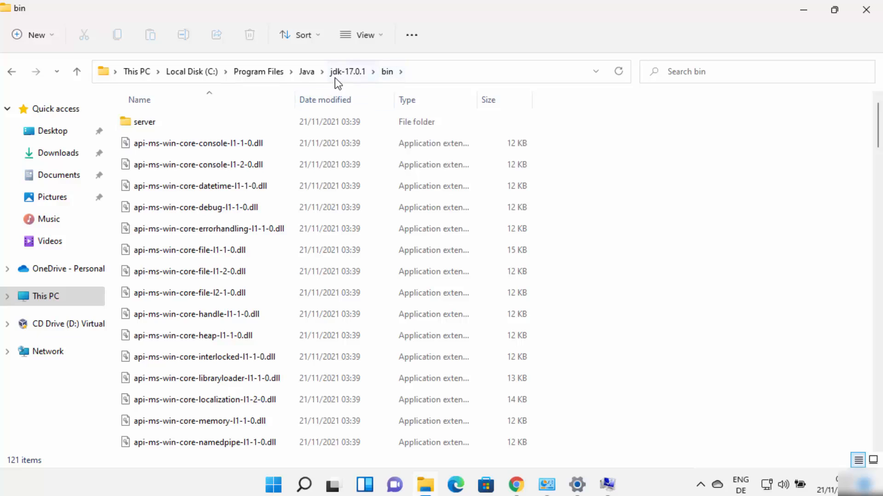
left_click(424, 77)
key("ctrl+c")
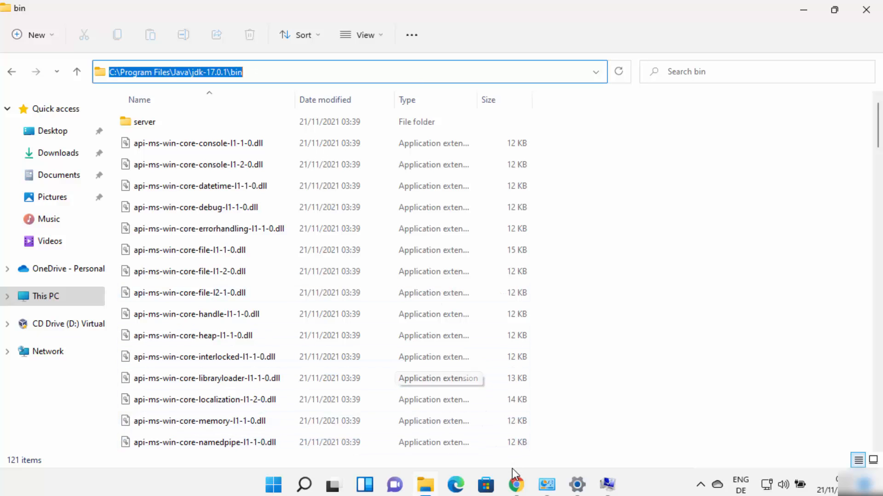
Step: Return to the Path variable editor, add C:\Program Files\Java\jdk-17.0.1\bin as a new entry, and confirm the change
left_click(607, 485)
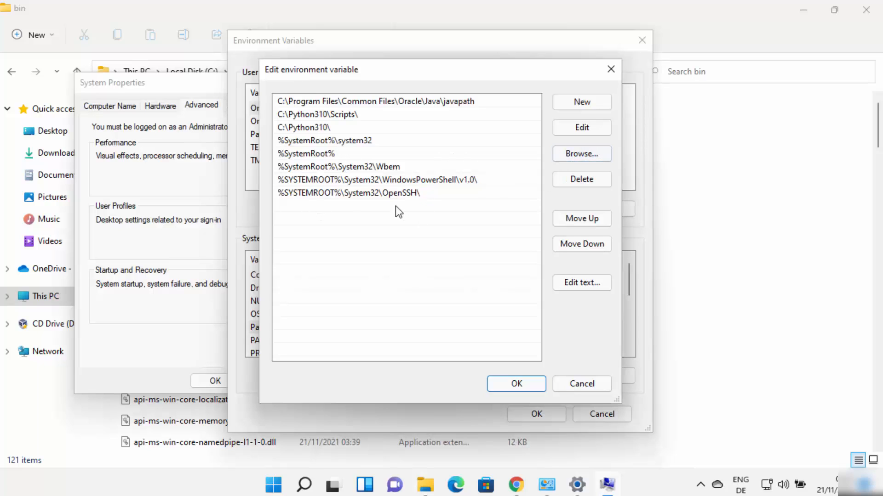
double_click(282, 208)
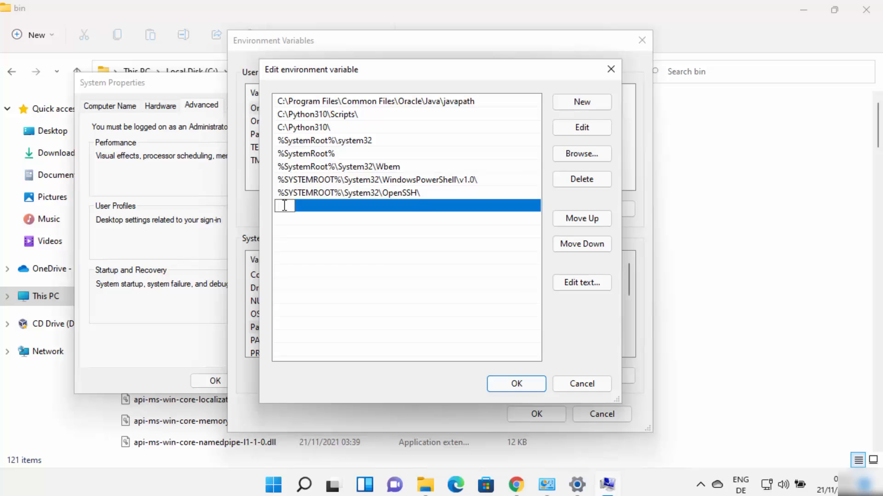
key("ctrl+v")
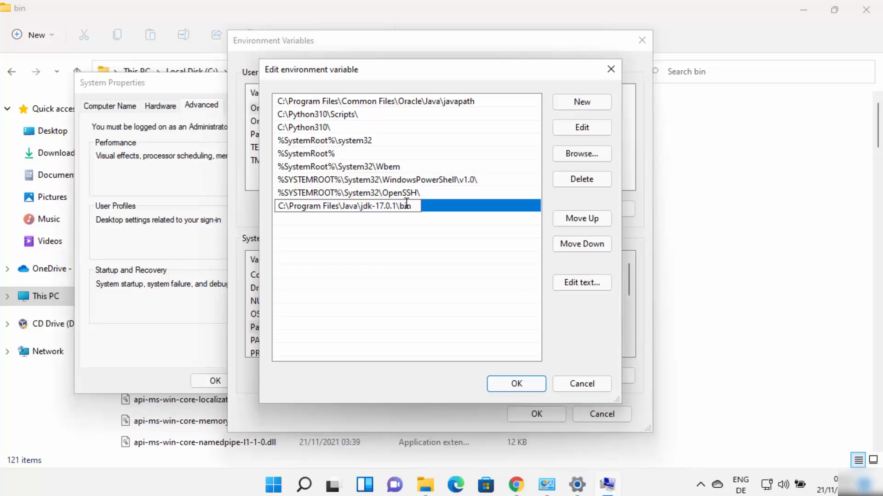
left_click(423, 223)
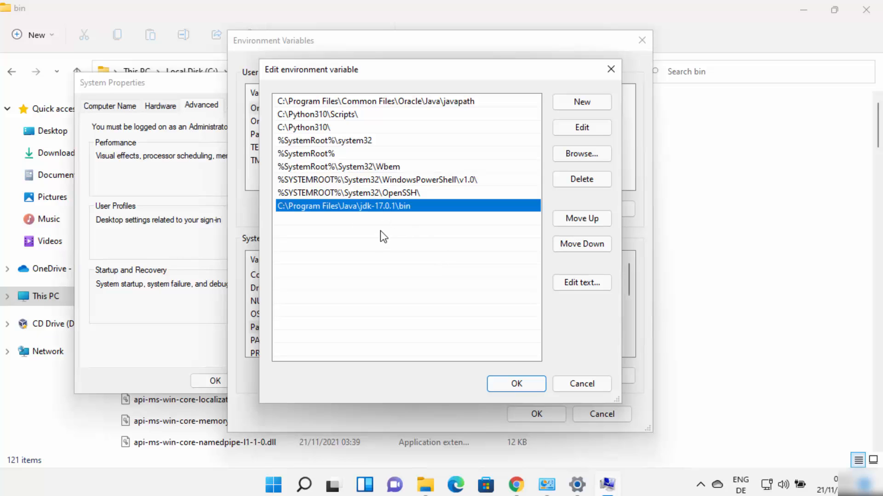
left_click(514, 384)
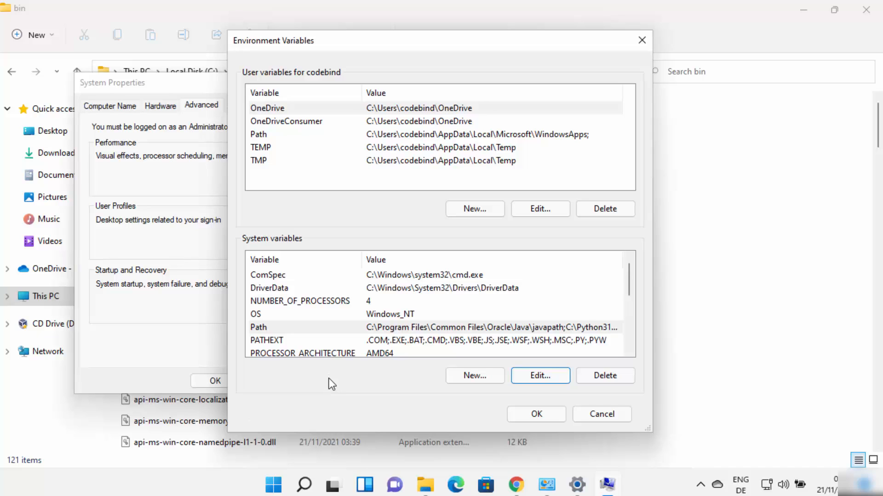
Step: Start a new user variable and name it JAVA_HOME
left_click(305, 179)
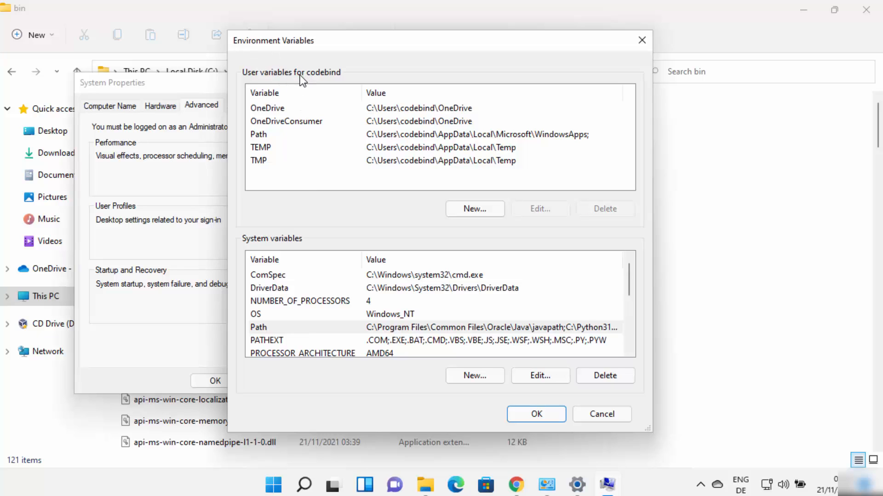
left_click(457, 208)
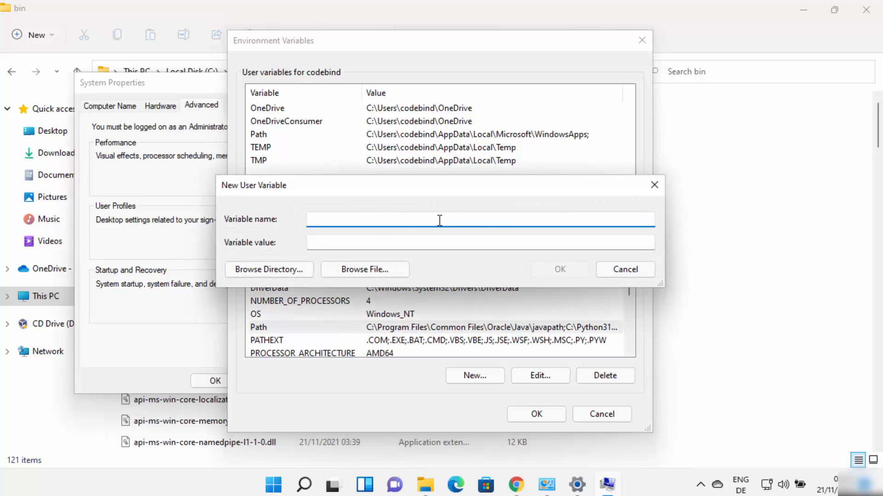
type("JAVA_HOME")
left_click_drag(313, 221, 356, 216)
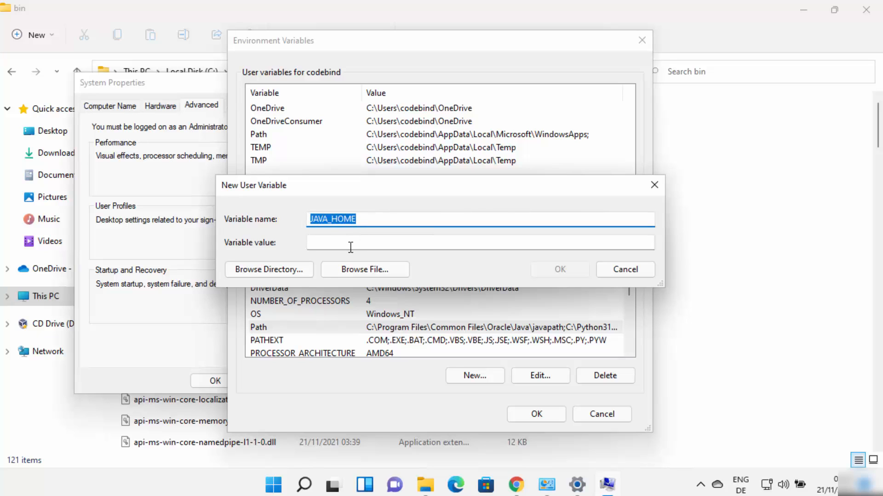
Step: Switch to File Explorer, go up to the jdk-17.0.1 folder and copy its path, C:\Program Files\Java\jdk-17.0.1
left_click(228, 493)
mouse_move(423, 491)
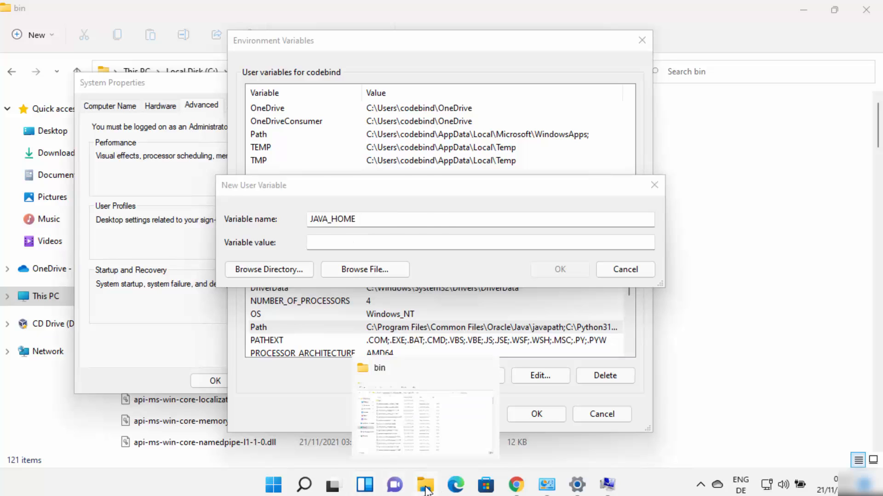
left_click(437, 453)
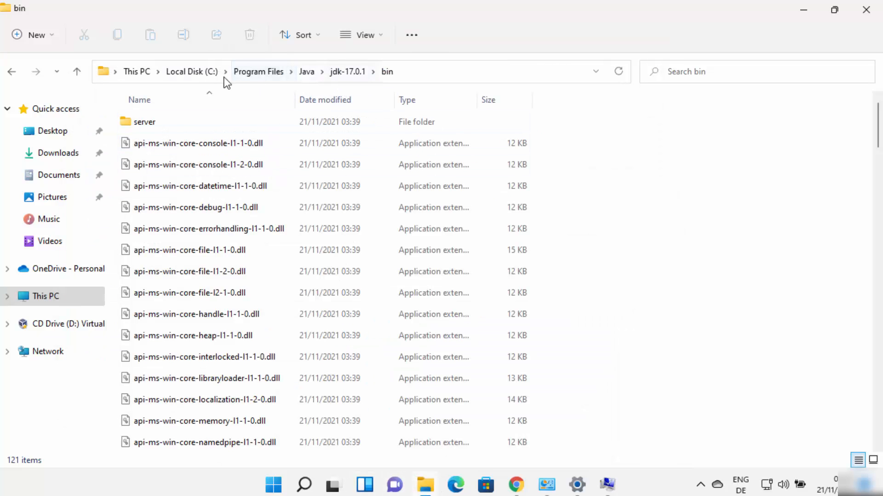
left_click(362, 74)
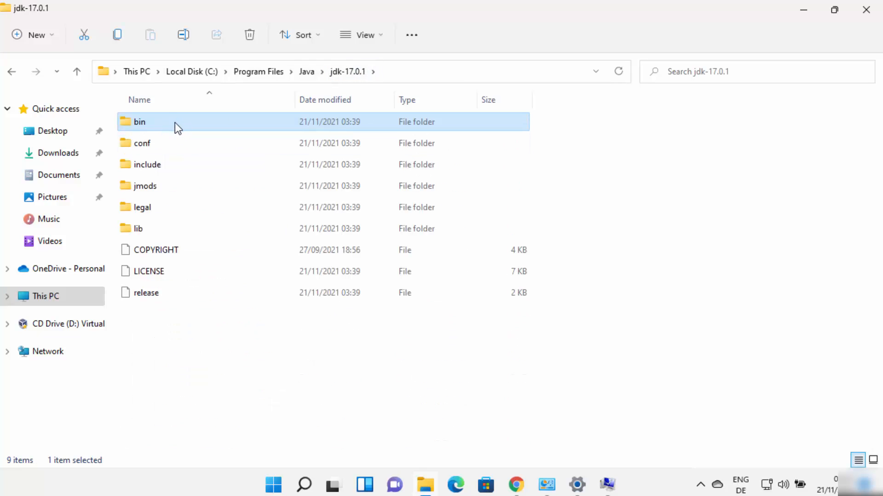
left_click(402, 75)
key("ctrl+c")
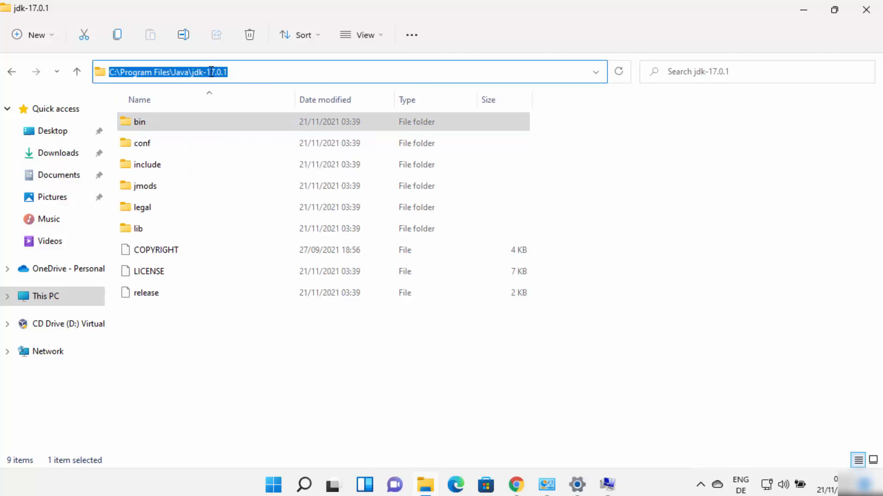
left_click(236, 72)
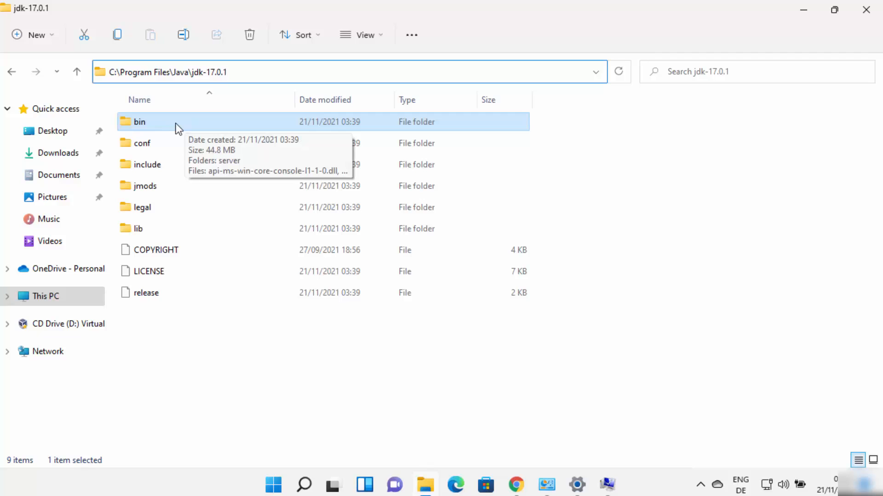
Step: Return to the new user variable, set the JAVA_HOME value to C:\Program Files\Java\jdk-17.0.1, and confirm it
left_click(607, 485)
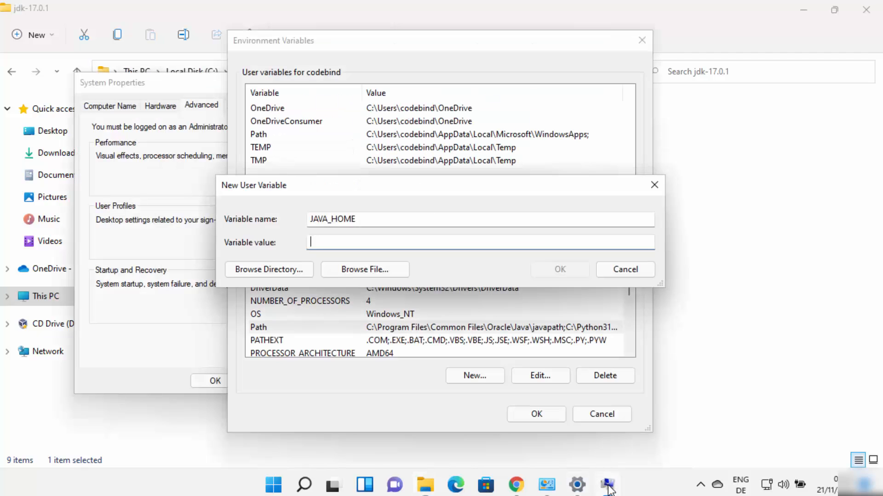
key("ctrl+v")
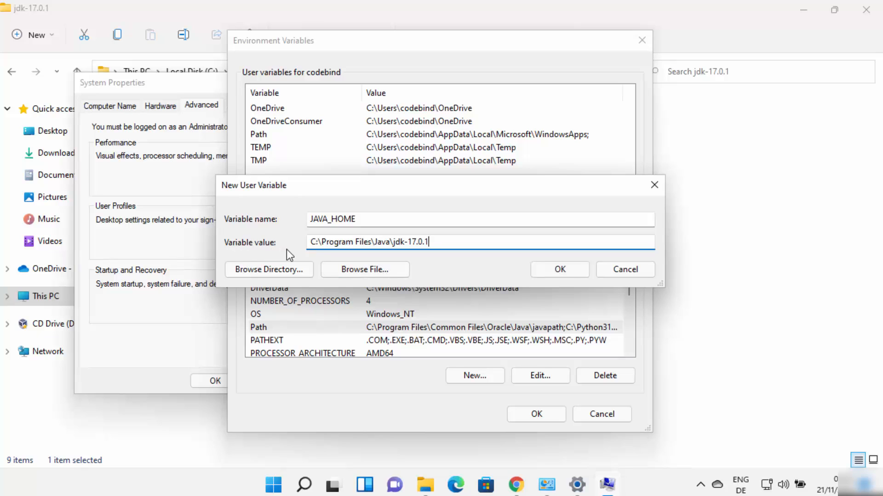
triple_click(430, 243)
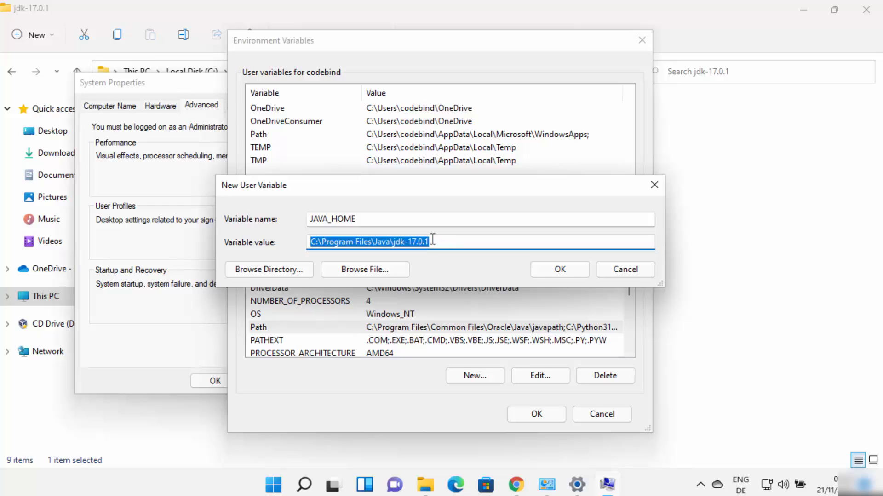
left_click(559, 271)
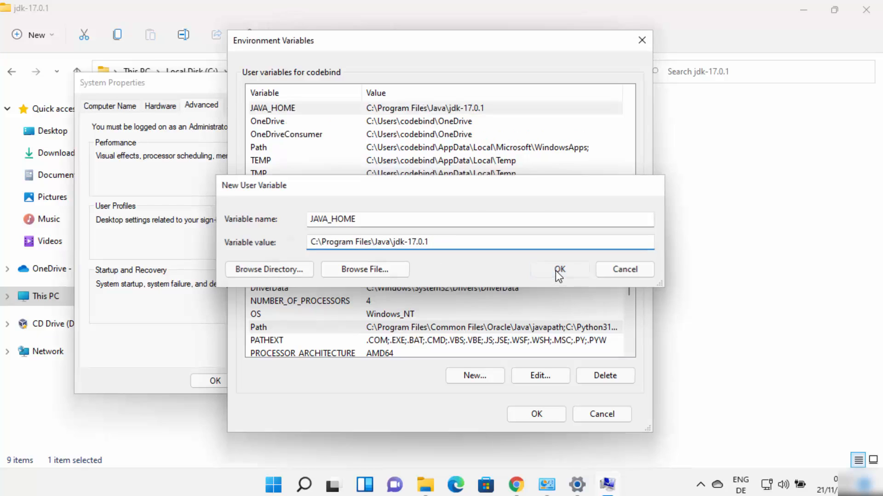
Step: Accept the environment variable changes and system properties, and close File Explorer and the leftover Environment Variables window
left_click(545, 415)
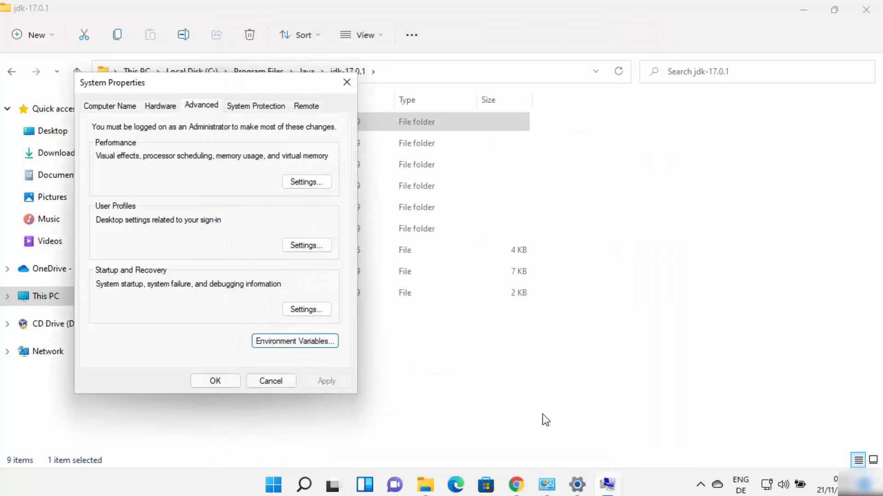
left_click(231, 380)
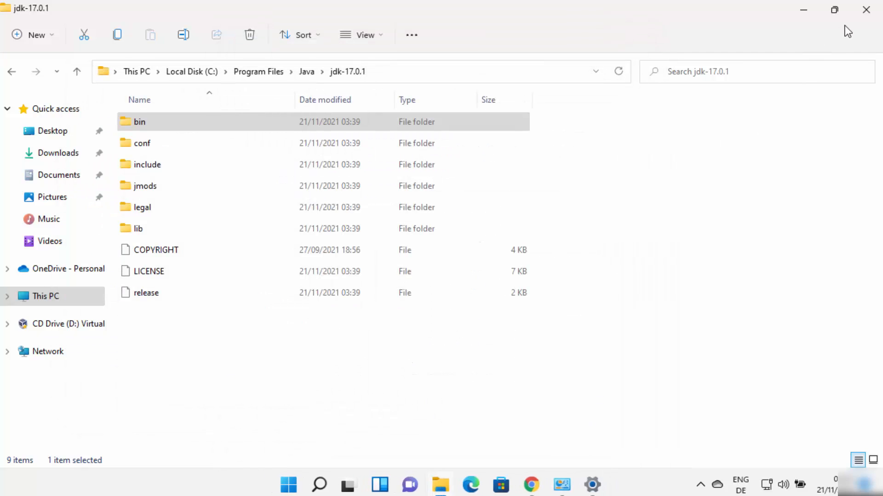
left_click(866, 9)
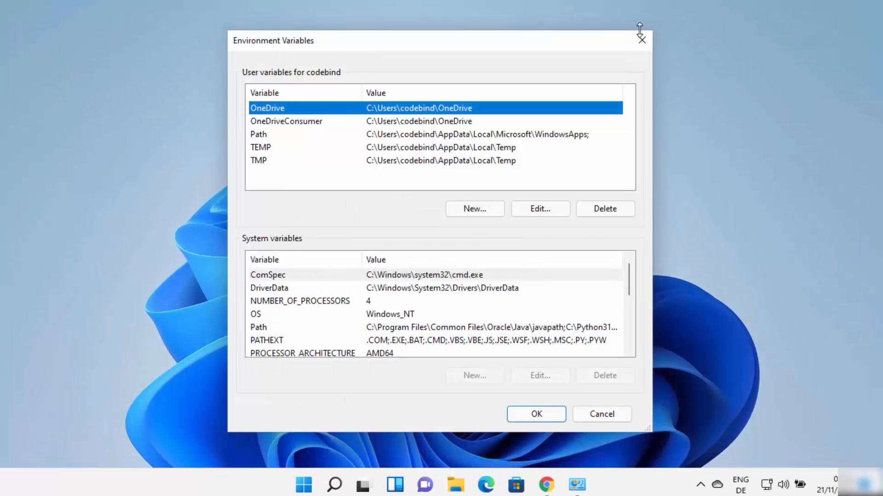
left_click(640, 42)
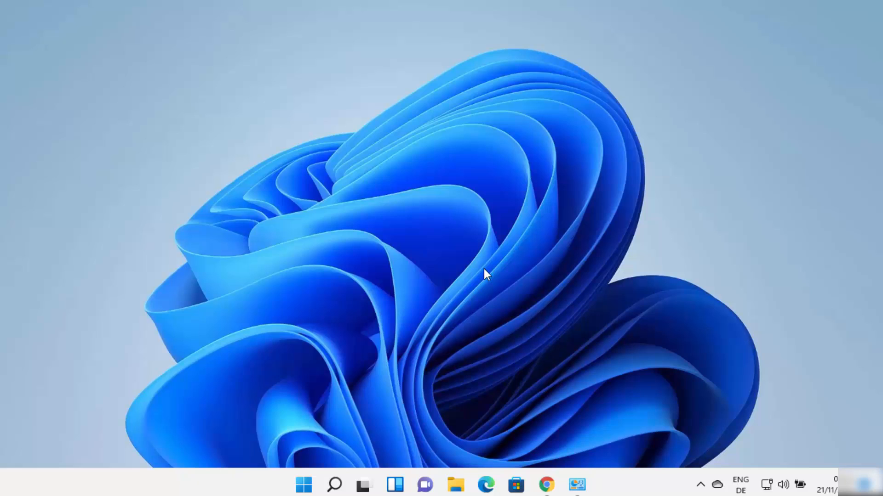
Step: Search for cmd, open Command Prompt, and check the installed Java runtime with java -version
left_click(335, 485)
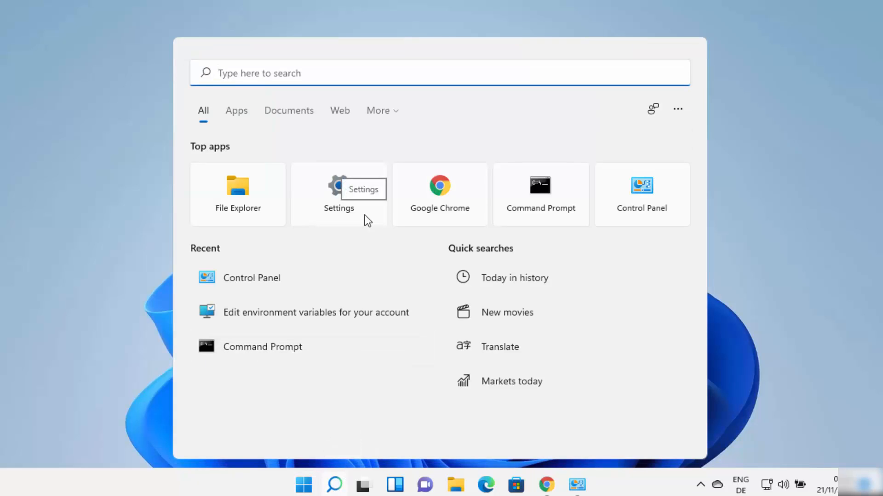
type("cmd")
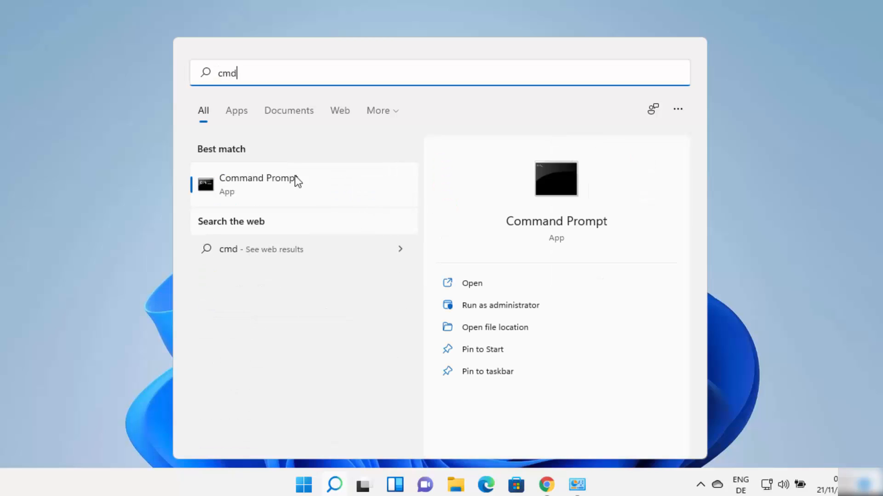
left_click(287, 178)
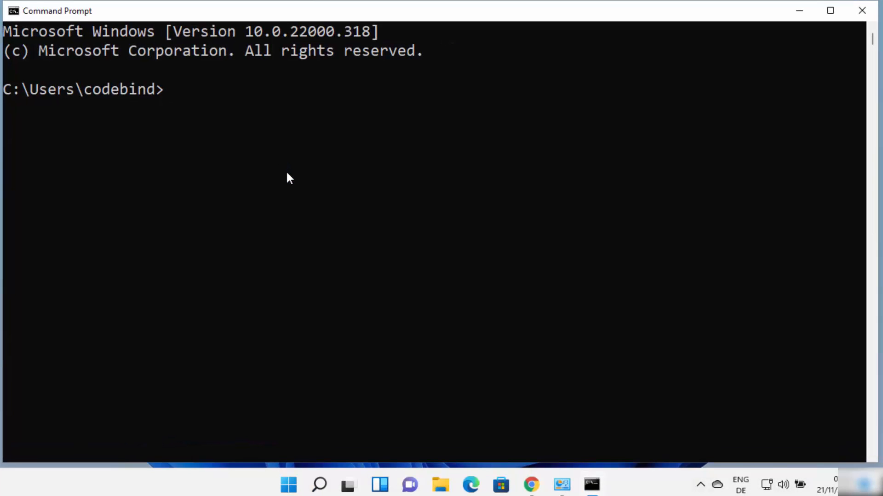
type("java -version")
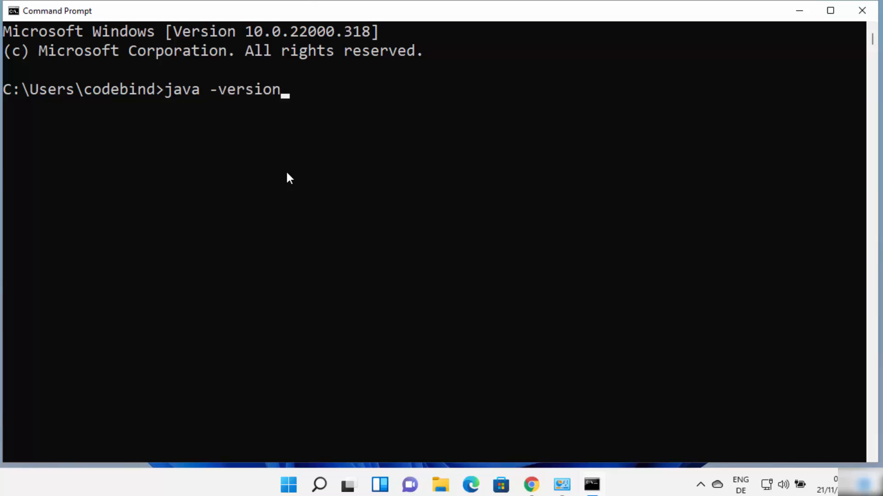
key("Return")
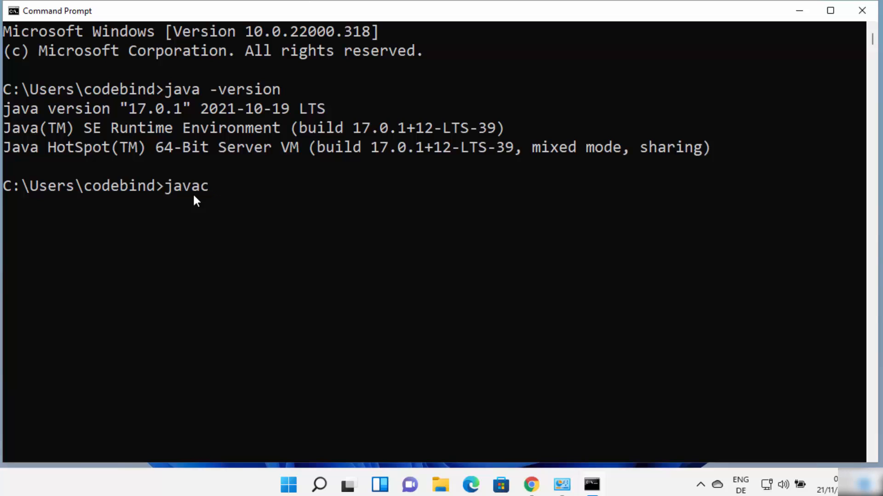
Step: Check the Java compiler with javac -version and highlight the version number in its output
type("-version")
key("Return")
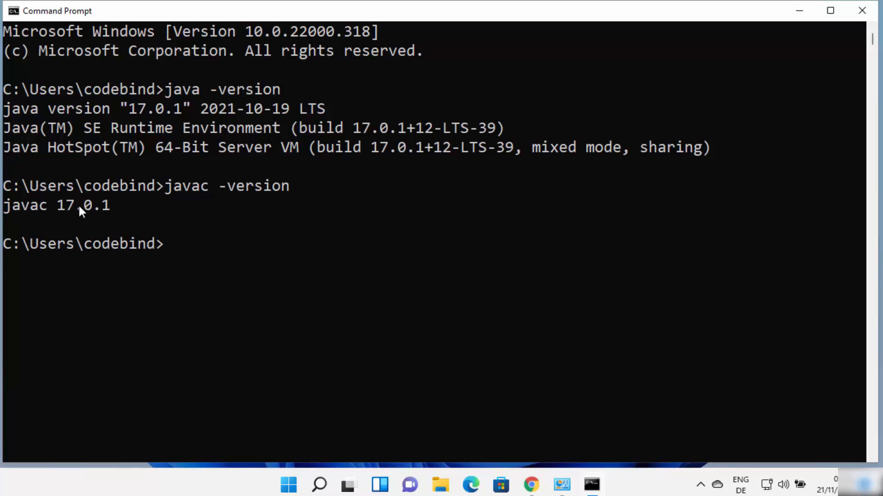
left_click_drag(57, 204, 96, 203)
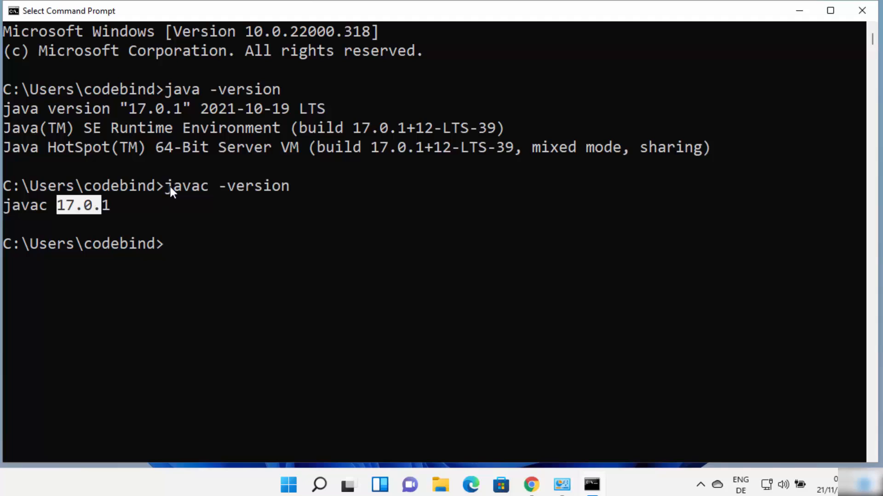